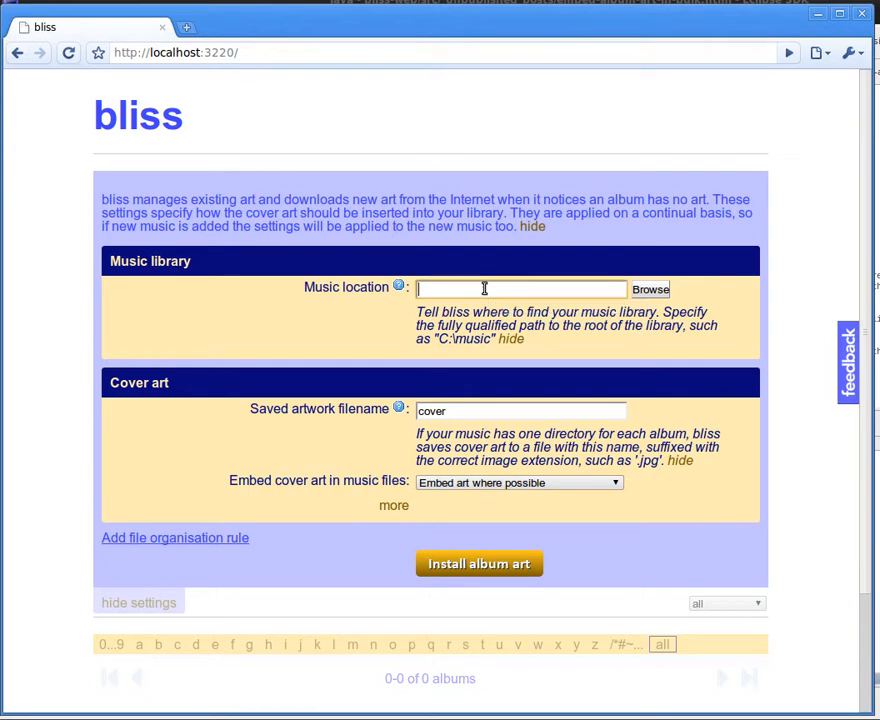
Set the music location to the bliss-test folder inside the owner's home directory by browsing the folder tree.
{"action": "left_click", "coordinate": [651, 292]}
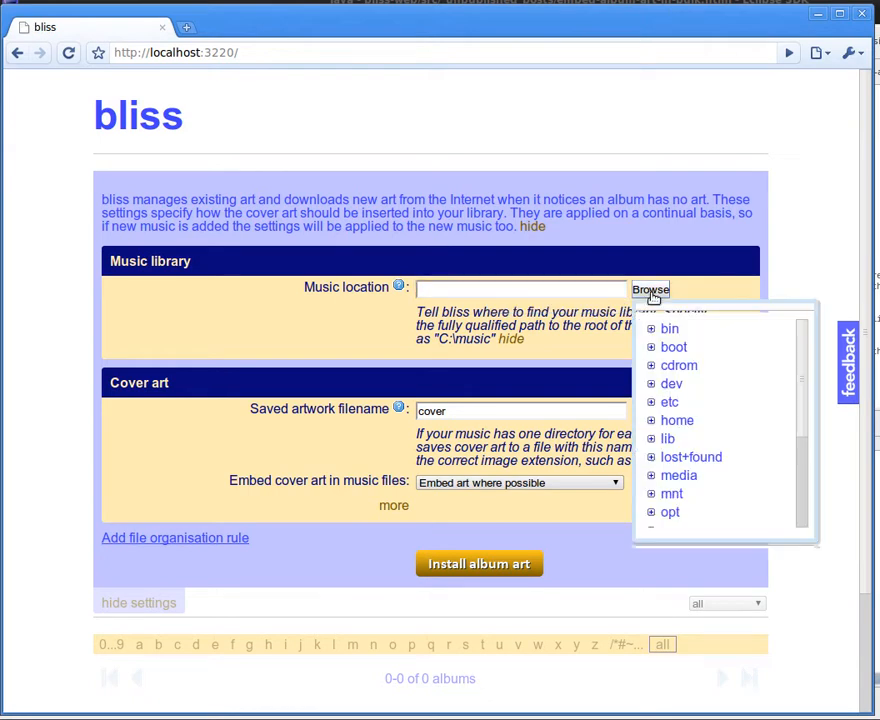
{"action": "left_click", "coordinate": [652, 420]}
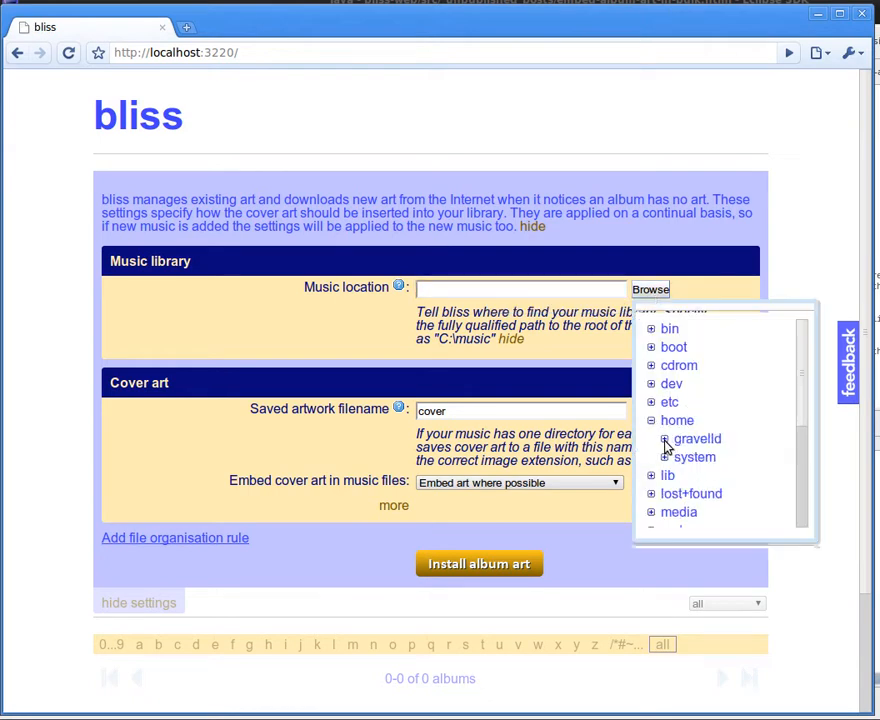
{"action": "left_click", "coordinate": [665, 440]}
{"action": "scroll", "coordinate": [803, 352], "scroll_direction": "down", "scroll_amount": 3}
{"action": "left_click_drag", "start_coordinate": [807, 360], "coordinate": [801, 458]}
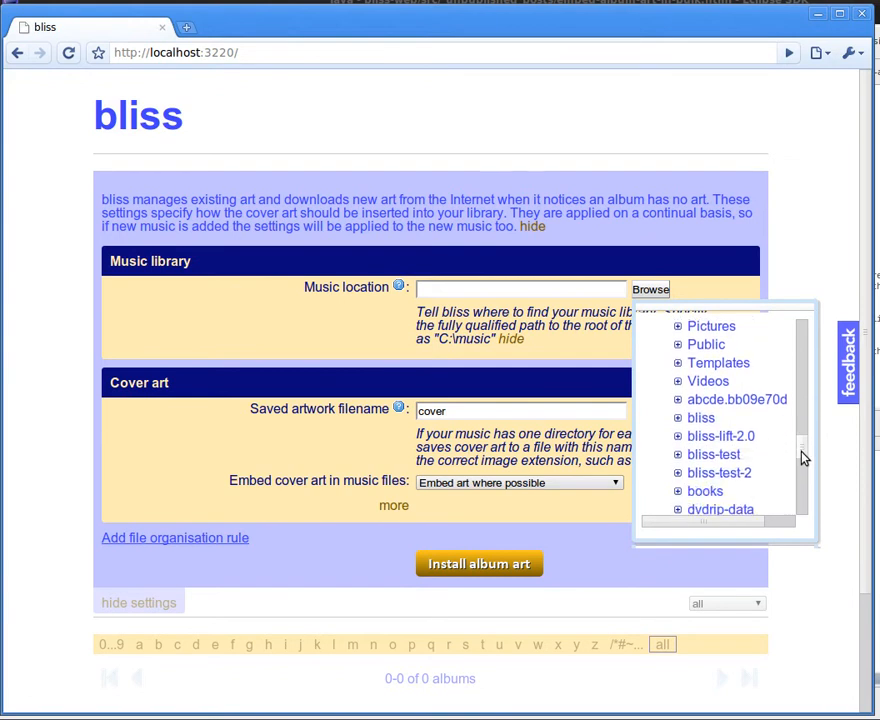
{"action": "left_click", "coordinate": [724, 458]}
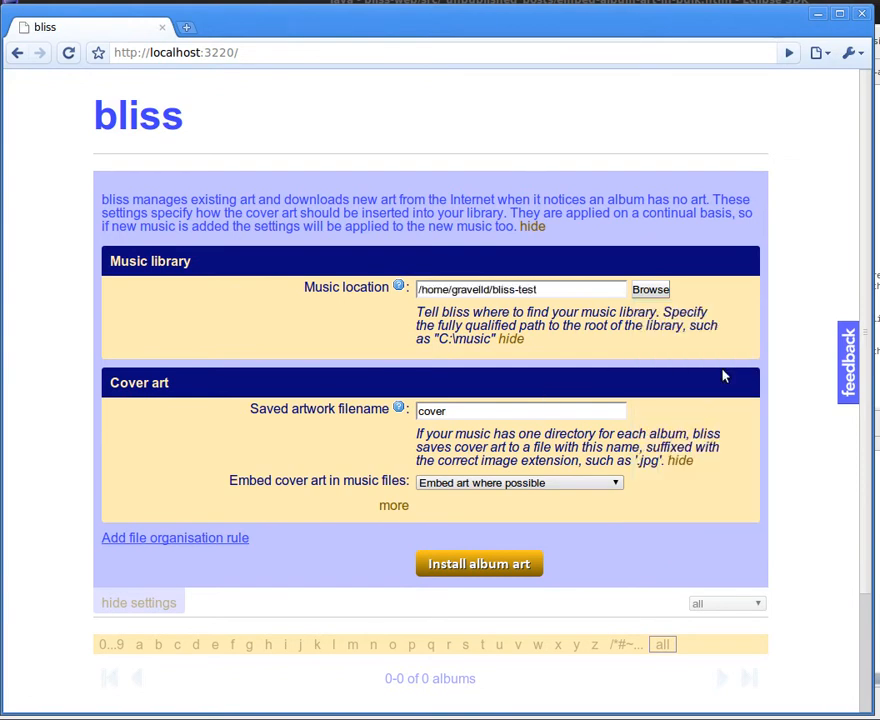
Install album art with the saved artwork filename "cover" and art embedded where possible.
{"action": "scroll", "coordinate": [748, 380], "scroll_direction": "down", "scroll_amount": 1}
{"action": "left_click", "coordinate": [477, 369]}
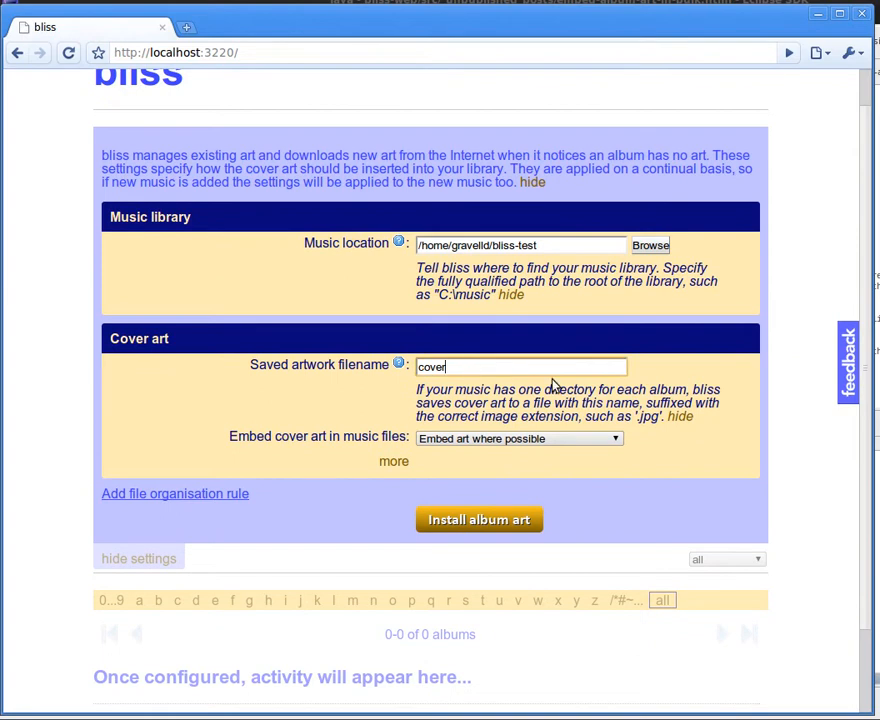
{"action": "scroll", "coordinate": [757, 377], "scroll_direction": "down", "scroll_amount": 1}
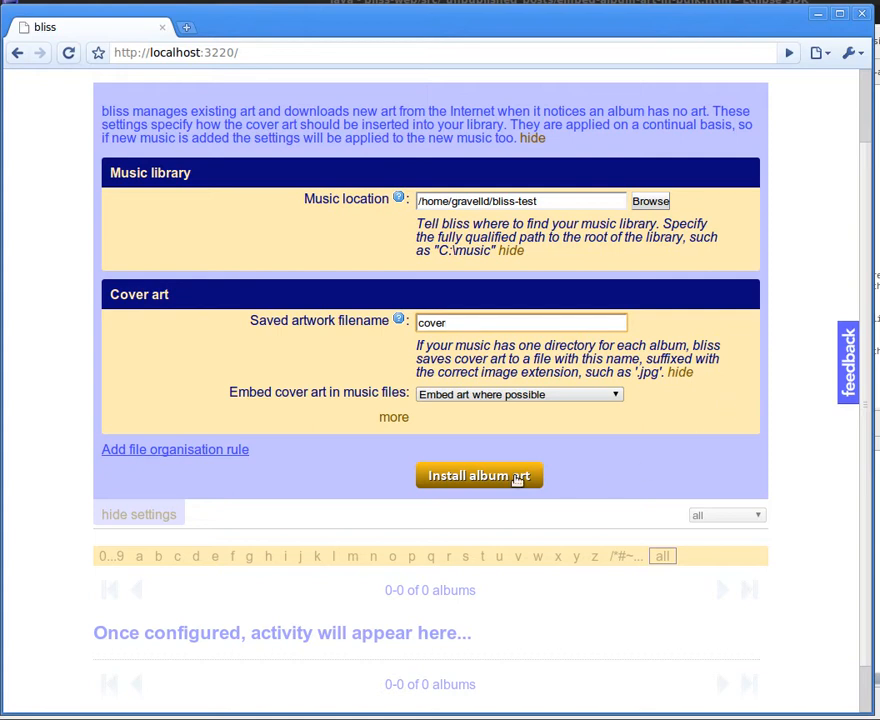
{"action": "left_click", "coordinate": [478, 478]}
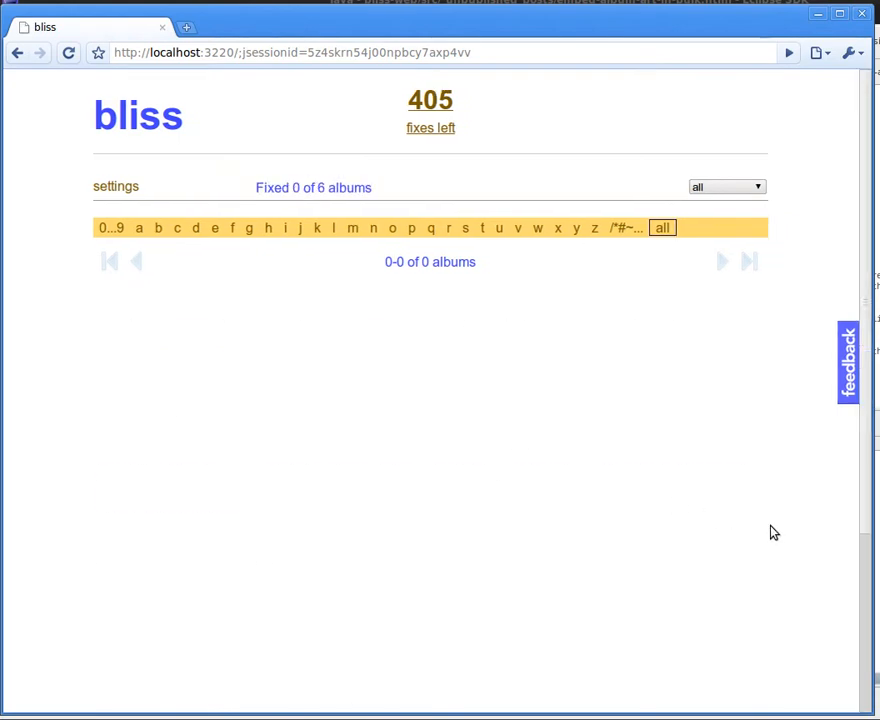
Look through the album list to review each album's cover art and compliance status.
{"action": "scroll", "coordinate": [829, 497], "scroll_direction": "down", "scroll_amount": 2}
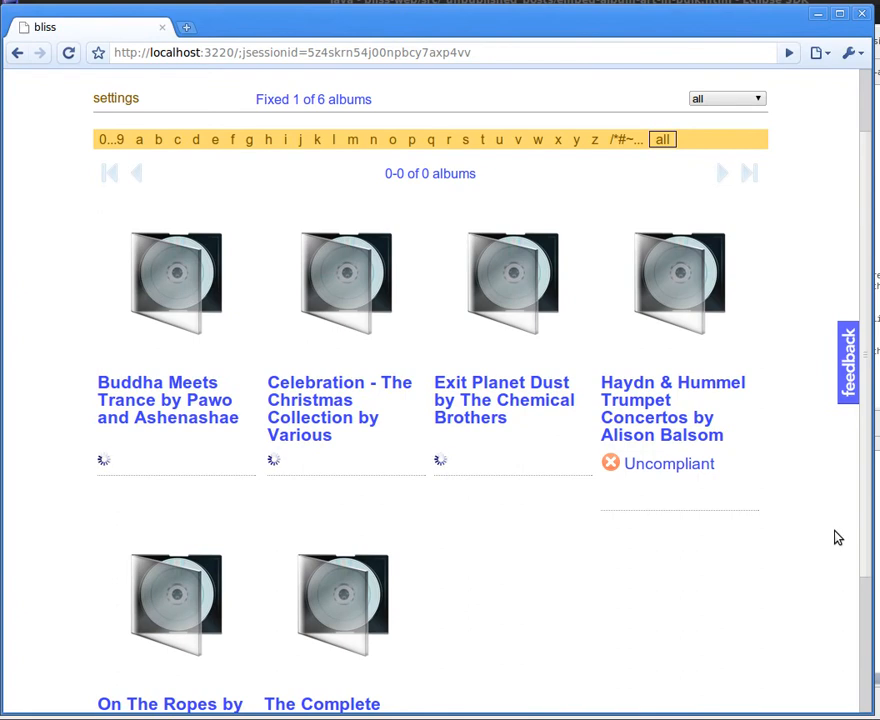
{"action": "scroll", "coordinate": [824, 558], "scroll_direction": "down", "scroll_amount": 1}
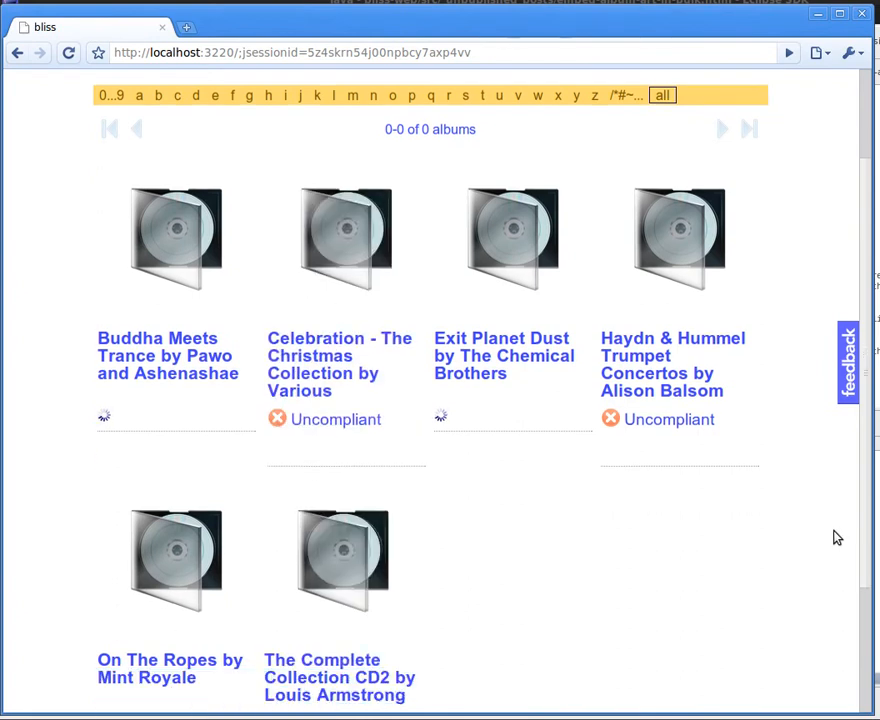
{"action": "scroll", "coordinate": [841, 558], "scroll_direction": "down", "scroll_amount": 1}
{"action": "scroll", "coordinate": [851, 530], "scroll_direction": "down", "scroll_amount": 1}
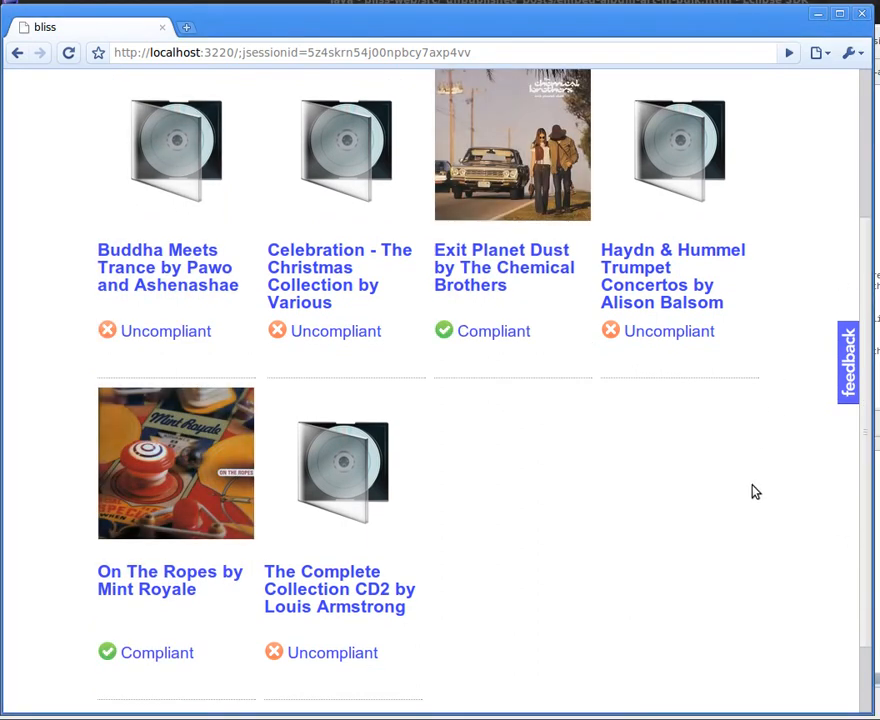
{"action": "scroll", "coordinate": [769, 510], "scroll_direction": "up", "scroll_amount": 2}
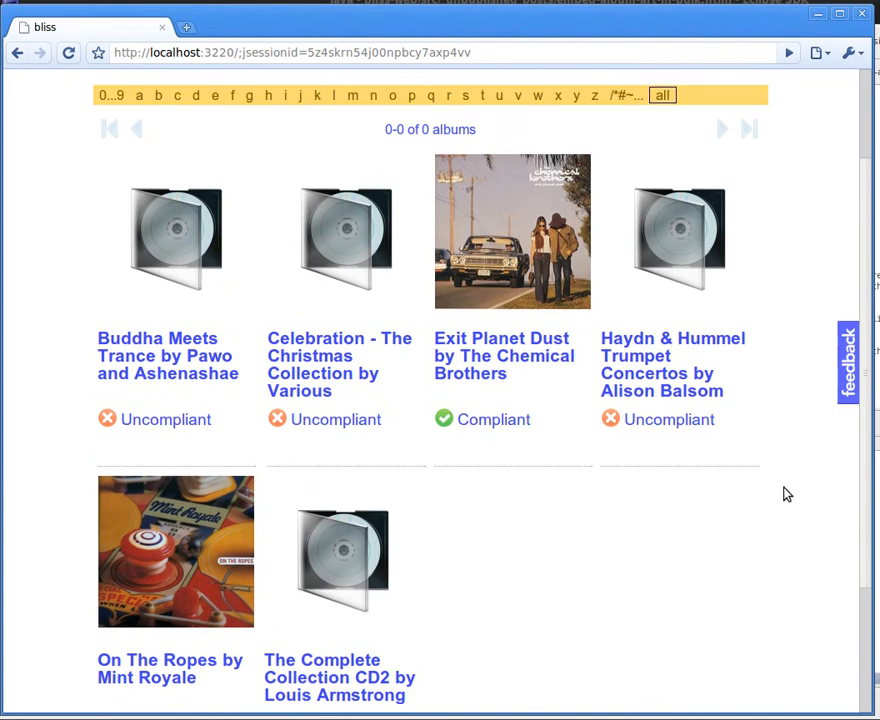
{"action": "scroll", "coordinate": [788, 492], "scroll_direction": "down", "scroll_amount": 1}
Show why the Haydn & Hummel Trumpet Concertos album is uncompliant and choose the 365 x 360 cover art for it.
{"action": "mouse_move", "coordinate": [706, 312]}
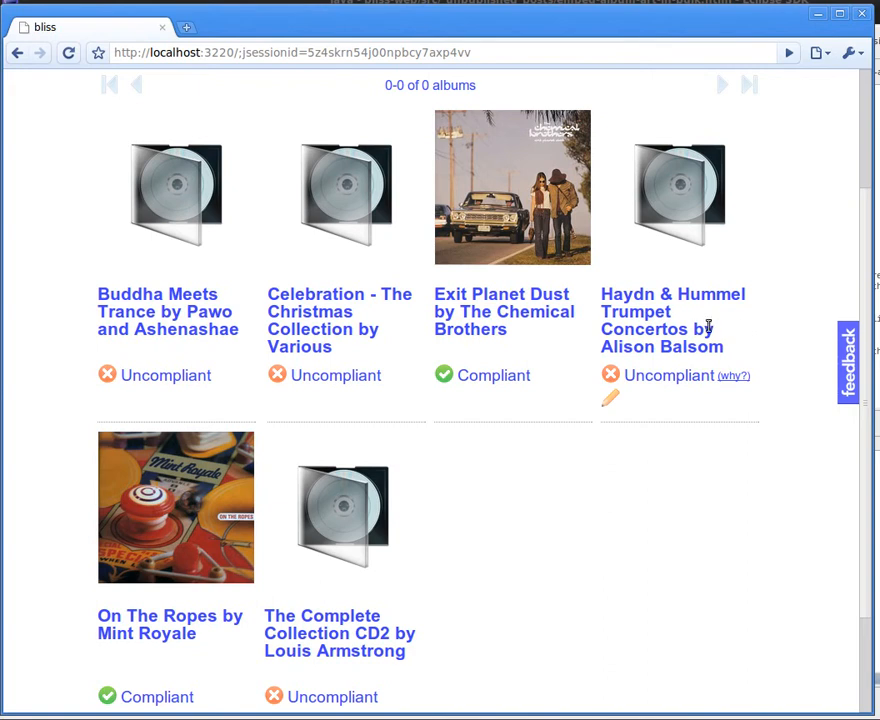
{"action": "left_click", "coordinate": [733, 376]}
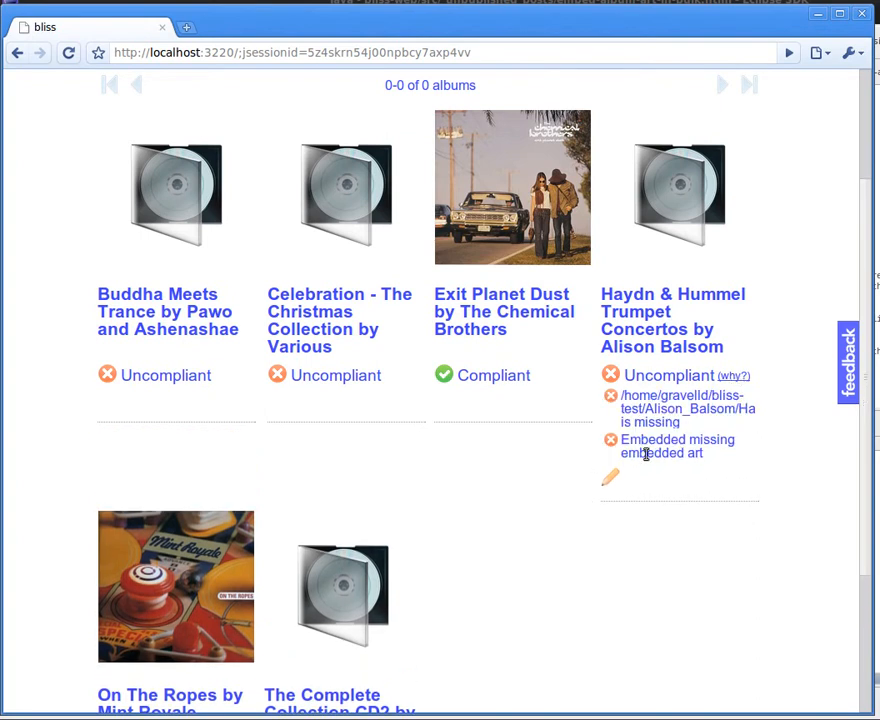
{"action": "left_click", "coordinate": [614, 480]}
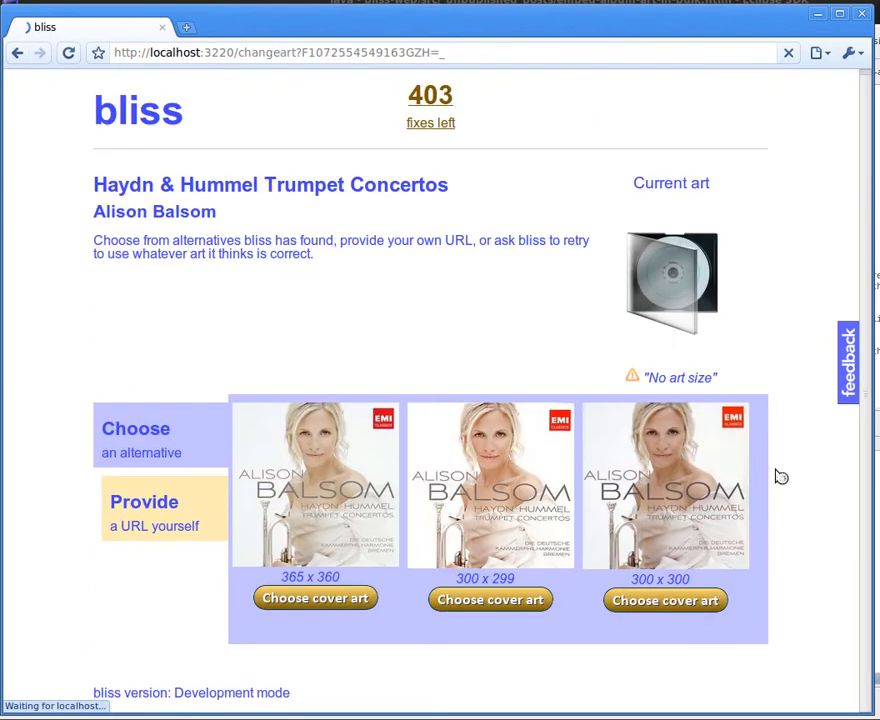
{"action": "left_click", "coordinate": [310, 601]}
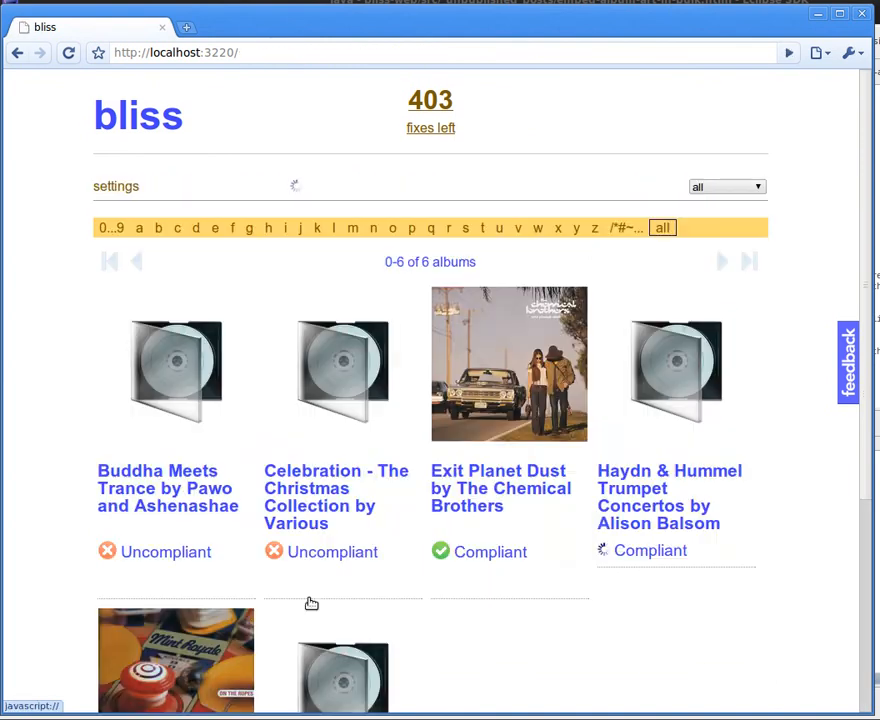
Examine the compliance details of the Haydn & Hummel Trumpet Concertos album, including its art file path, embedding and size.
{"action": "scroll", "coordinate": [801, 564], "scroll_direction": "down", "scroll_amount": 2}
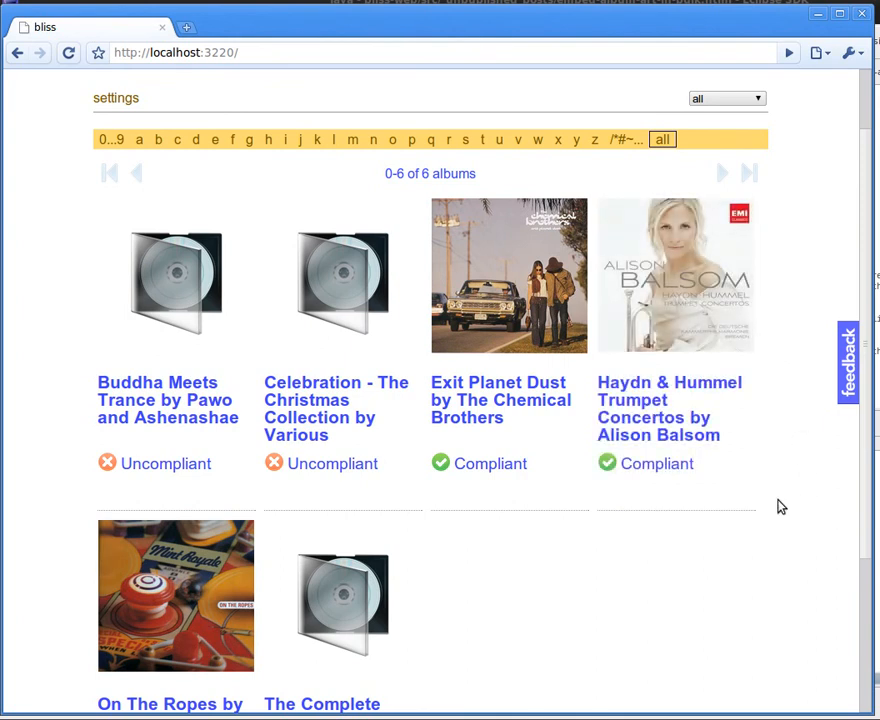
{"action": "left_click", "coordinate": [713, 464]}
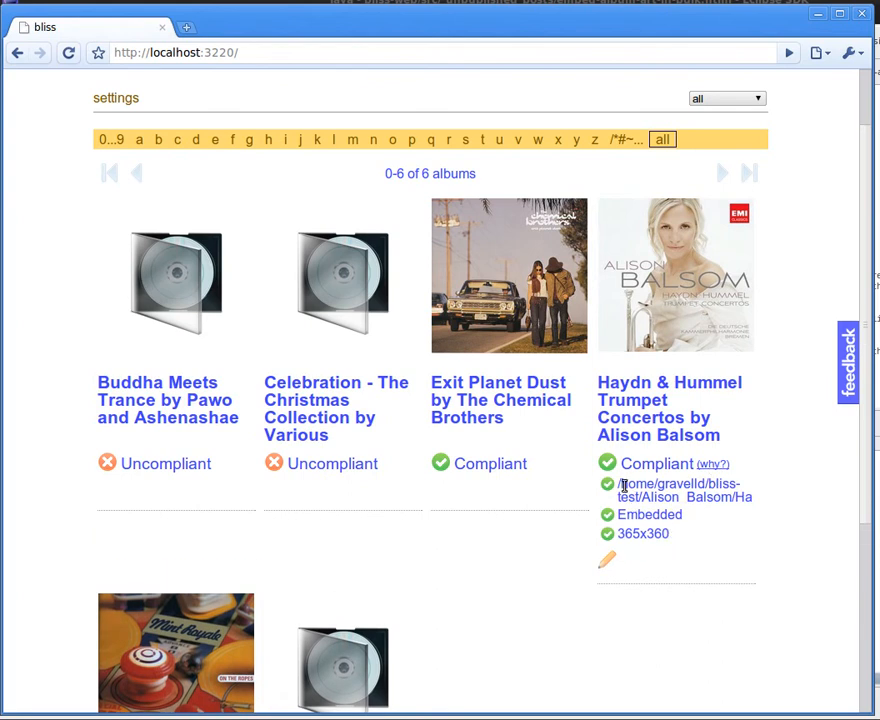
{"action": "triple_click", "coordinate": [640, 485]}
{"action": "left_click", "coordinate": [650, 518]}
{"action": "double_click", "coordinate": [644, 515]}
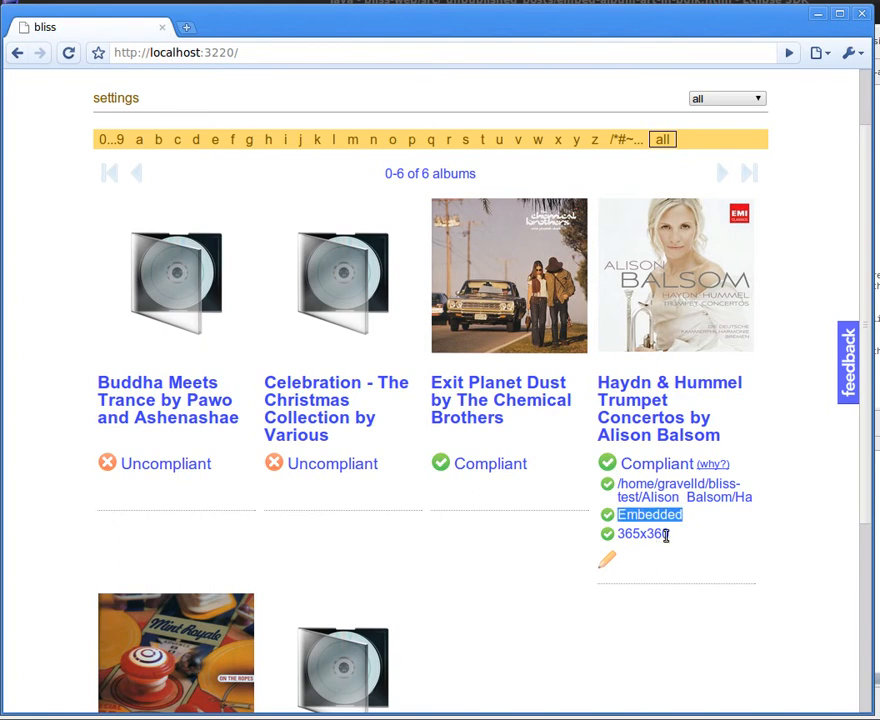
{"action": "left_click", "coordinate": [652, 534]}
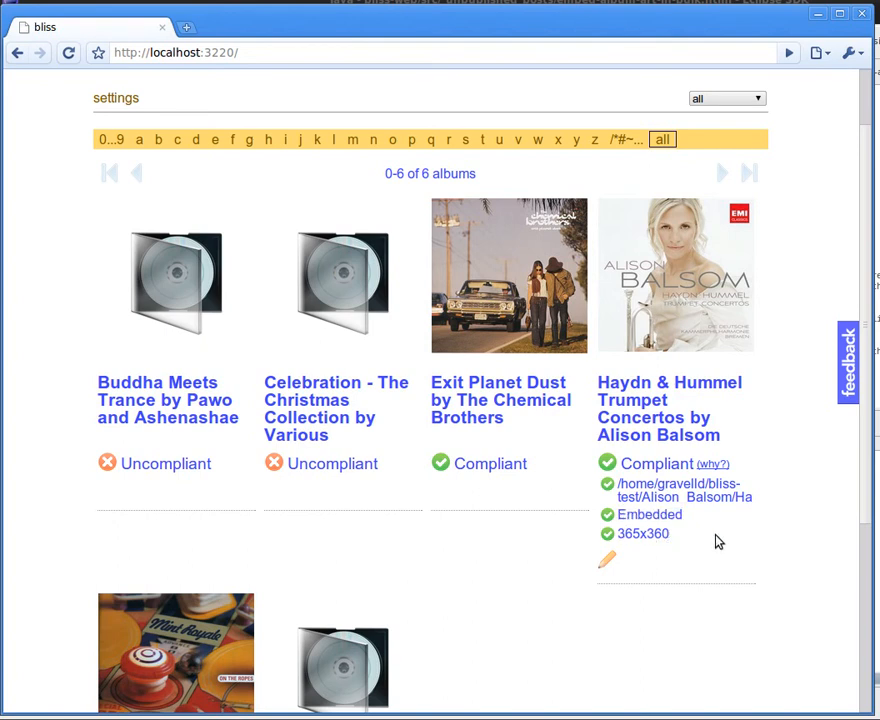
Change the art of The Complete Collection CD2 by Louis Armstrong by choosing cover art for it.
{"action": "scroll", "coordinate": [800, 555], "scroll_direction": "down", "scroll_amount": 2}
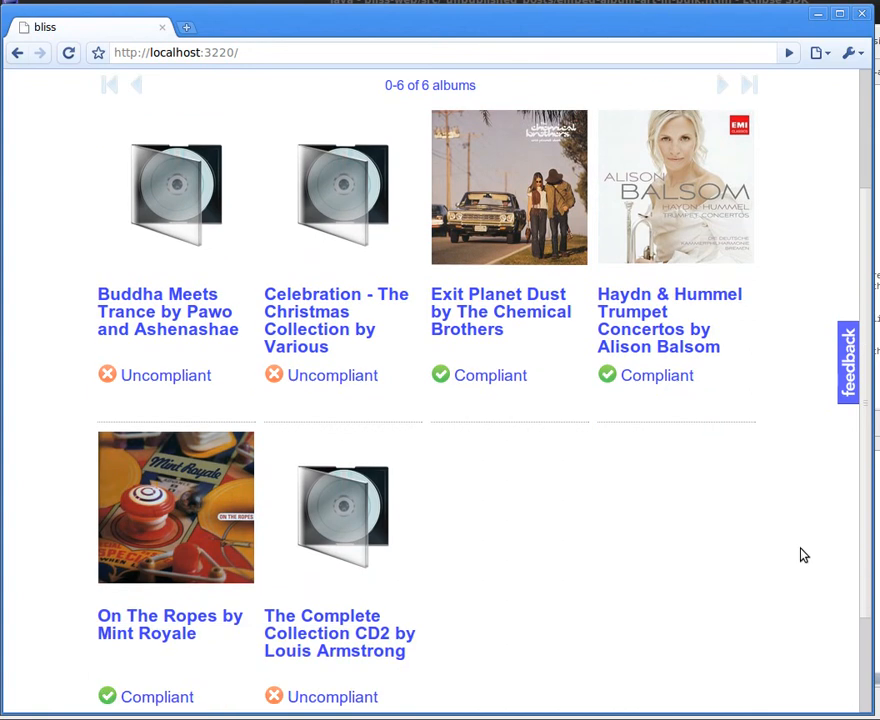
{"action": "scroll", "coordinate": [800, 555], "scroll_direction": "down", "scroll_amount": 2}
{"action": "mouse_move", "coordinate": [363, 638]}
{"action": "left_click", "coordinate": [275, 633]}
{"action": "scroll", "coordinate": [821, 589], "scroll_direction": "down", "scroll_amount": 5}
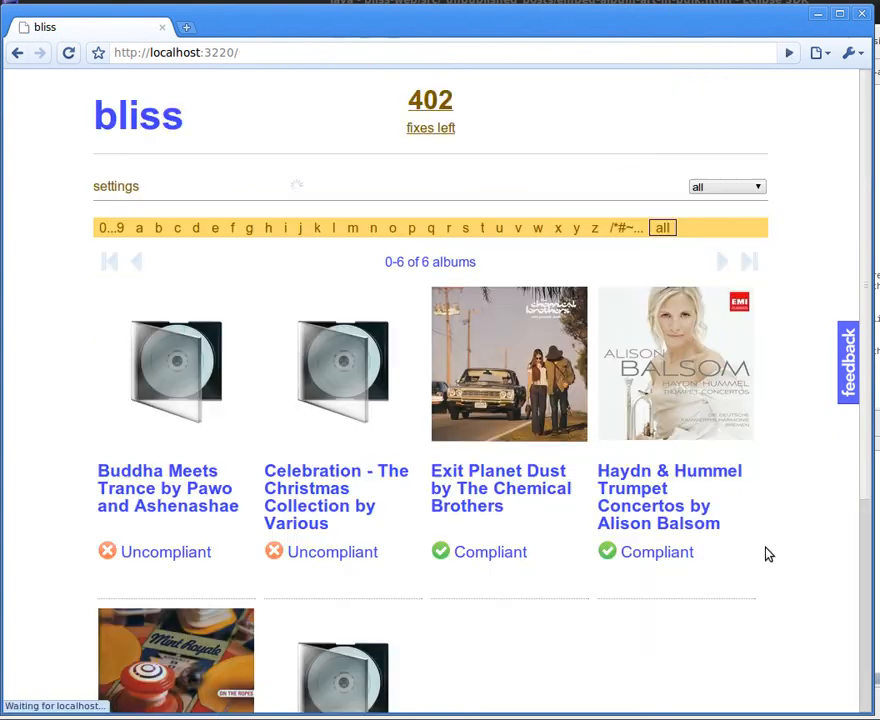
Check the album list for the status of The Complete Collection CD2 and the remaining albums.
{"action": "scroll", "coordinate": [778, 546], "scroll_direction": "down", "scroll_amount": 4}
{"action": "scroll", "coordinate": [780, 551], "scroll_direction": "down", "scroll_amount": 3}
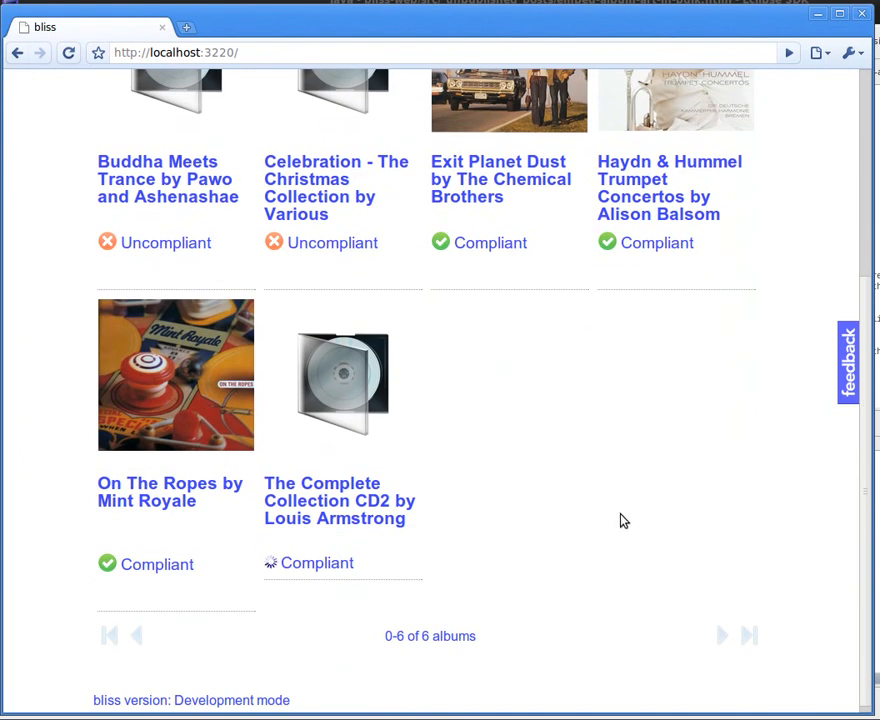
{"action": "scroll", "coordinate": [758, 528], "scroll_direction": "up", "scroll_amount": 6}
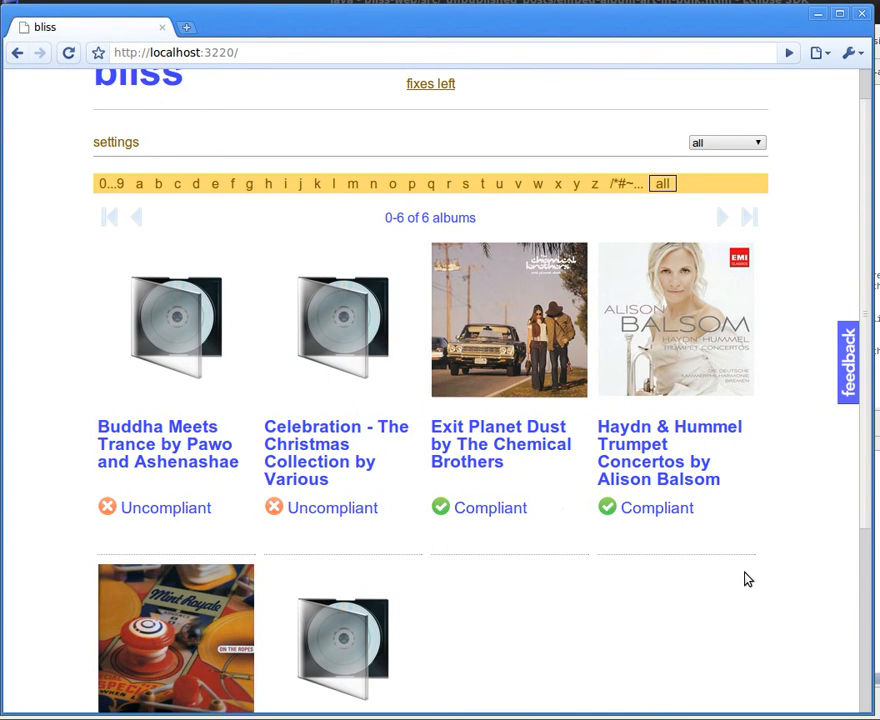
{"action": "scroll", "coordinate": [748, 579], "scroll_direction": "down", "scroll_amount": 3}
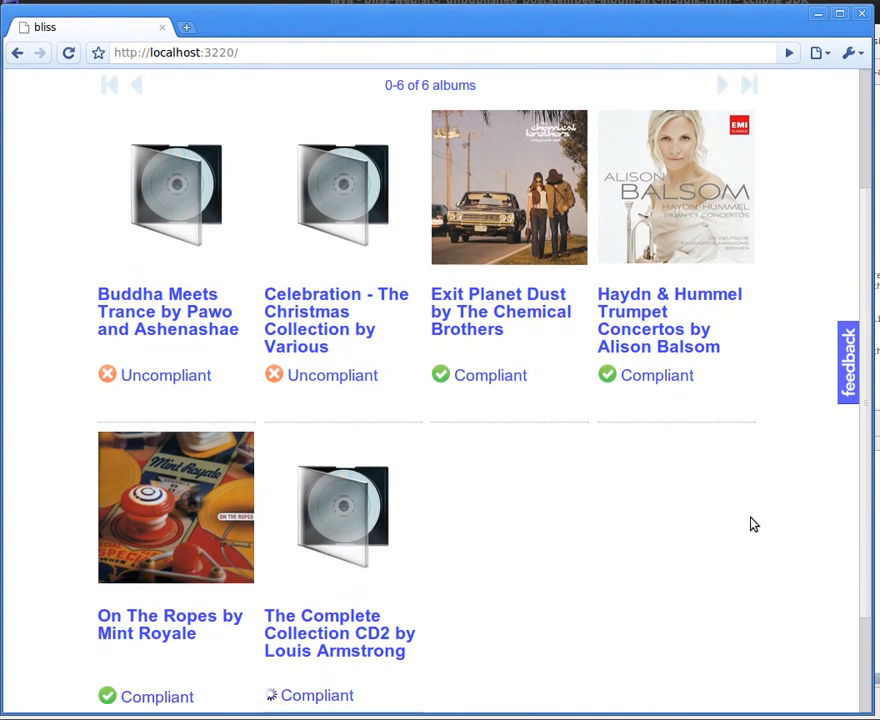
{"action": "scroll", "coordinate": [766, 532], "scroll_direction": "up", "scroll_amount": 2}
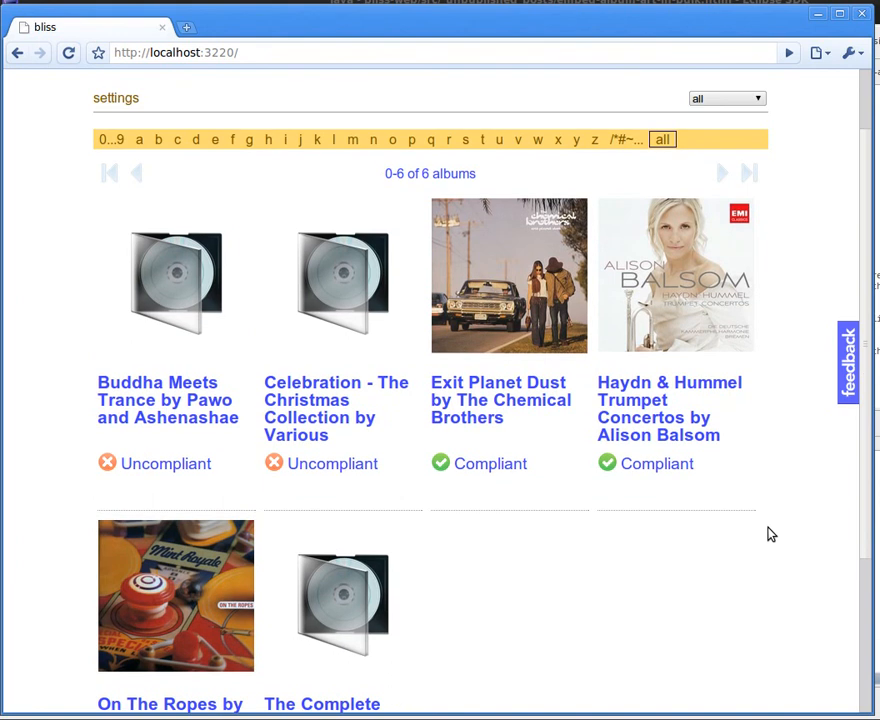